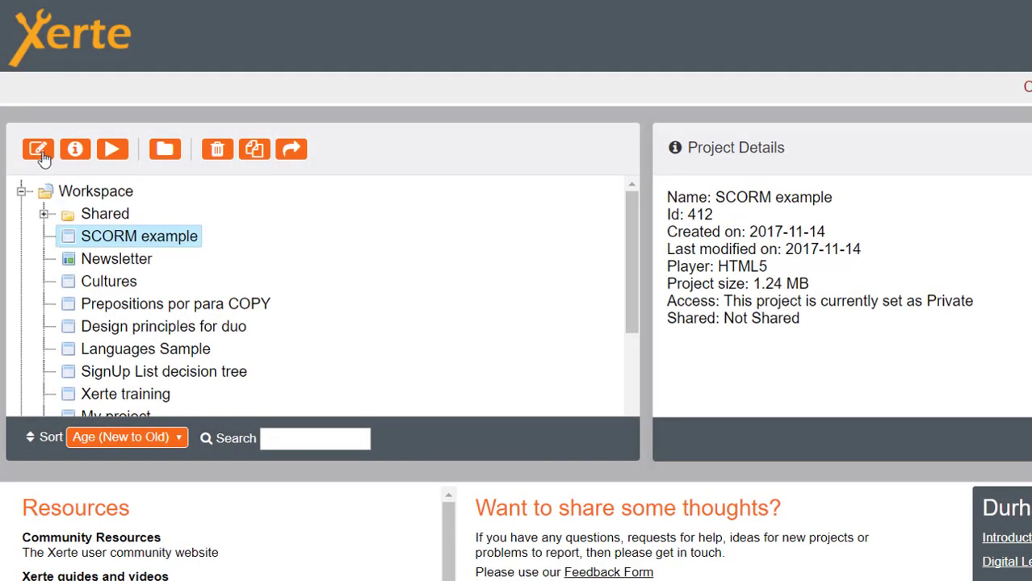
Step: Open the SCORM example project for editing and mark its Introduction page as Completion Not Required
click(38, 152)
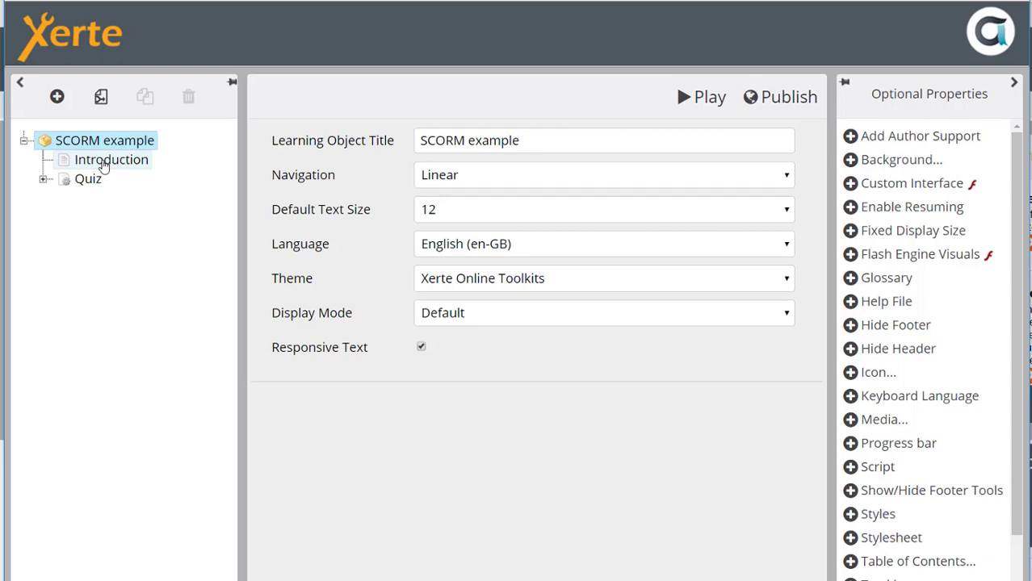
click(103, 164)
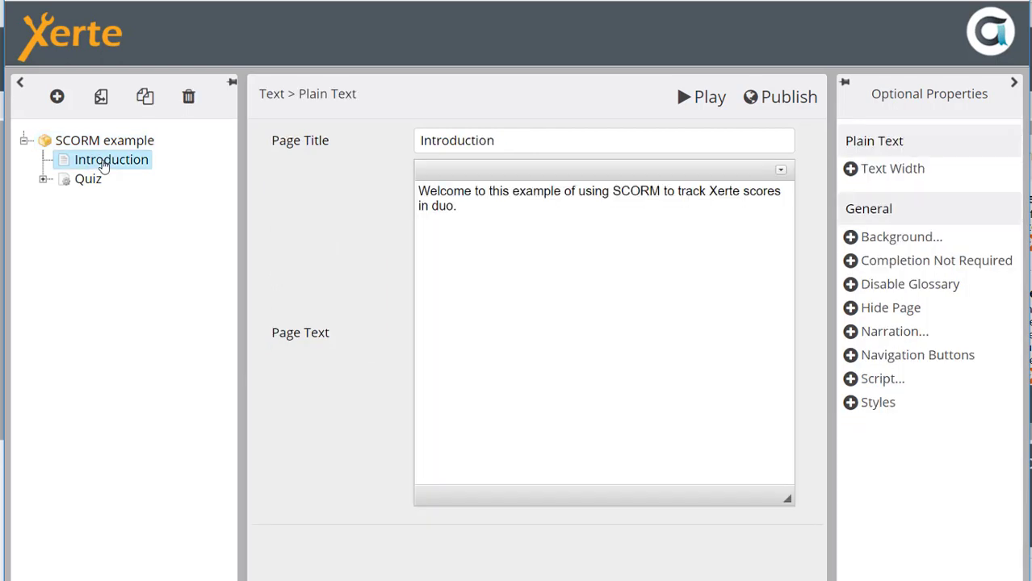
click(1013, 83)
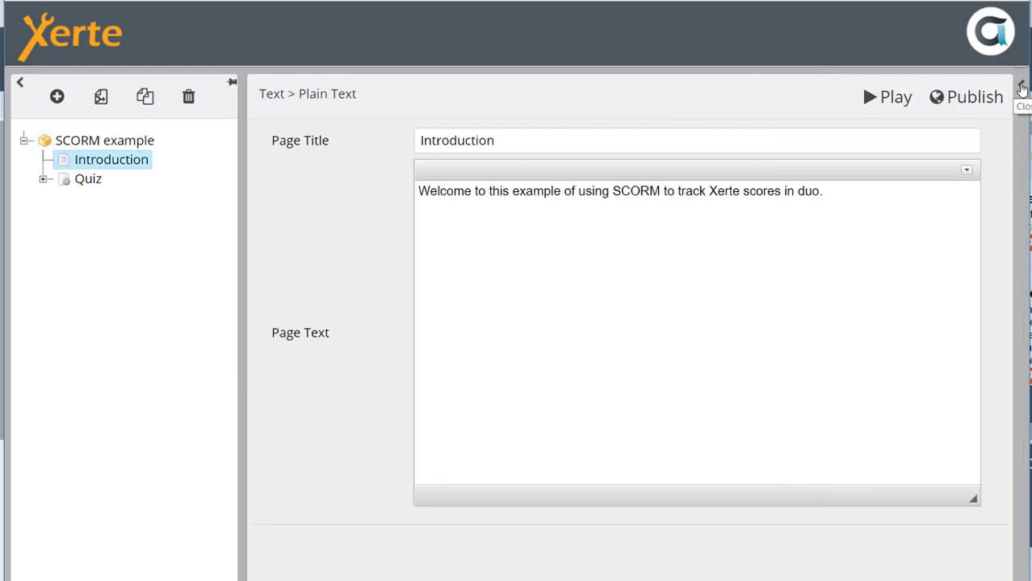
click(1022, 87)
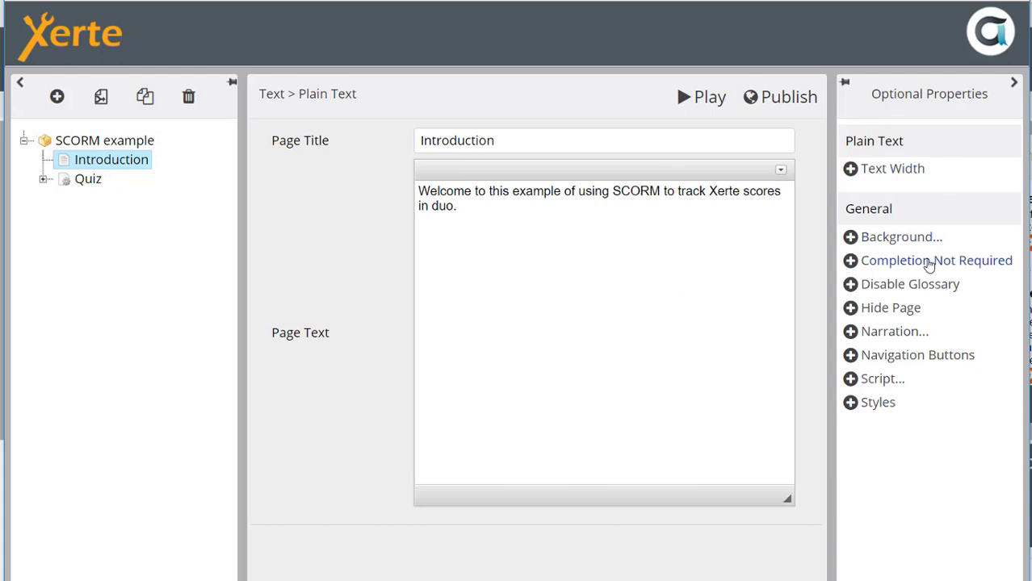
click(929, 265)
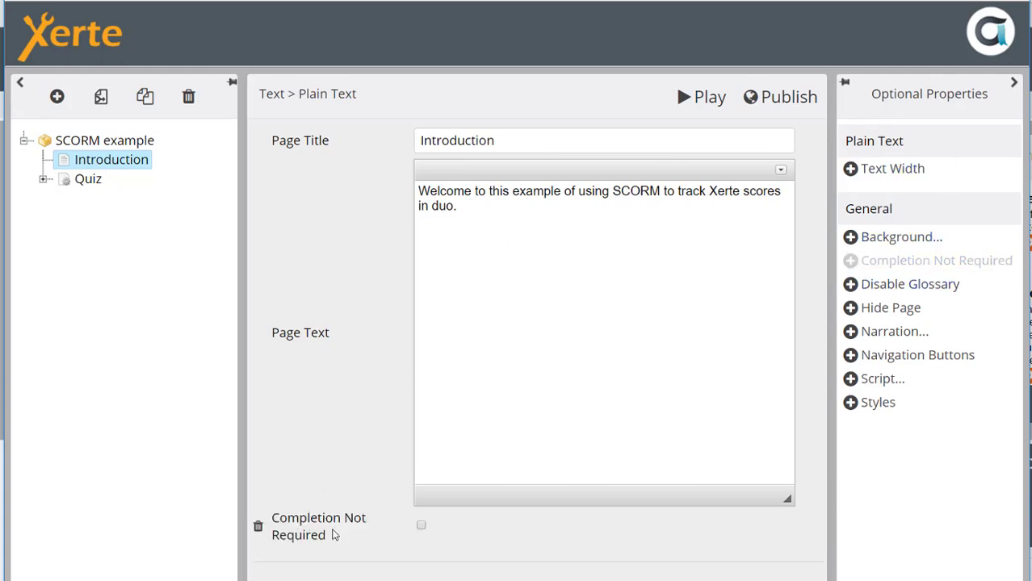
click(421, 526)
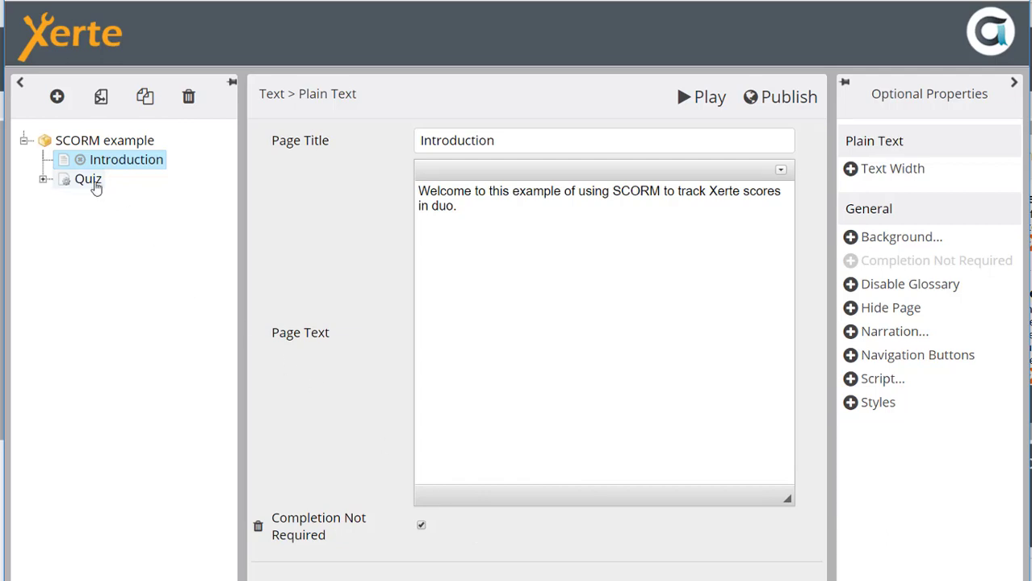
Step: Add the Tracking Score Weight property to the Quiz page, show its questions in the project tree, and set the weight to 3
click(94, 184)
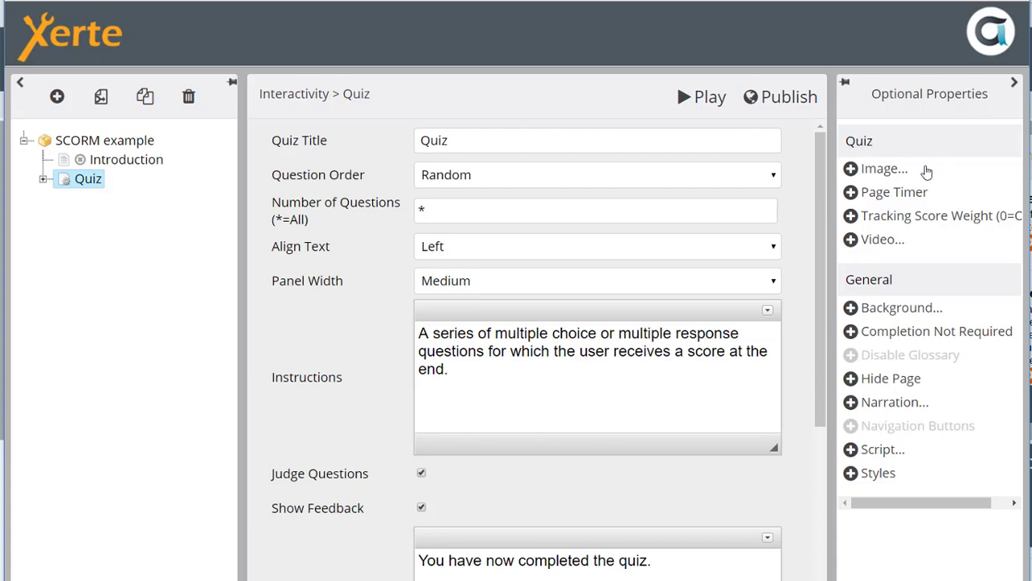
click(927, 218)
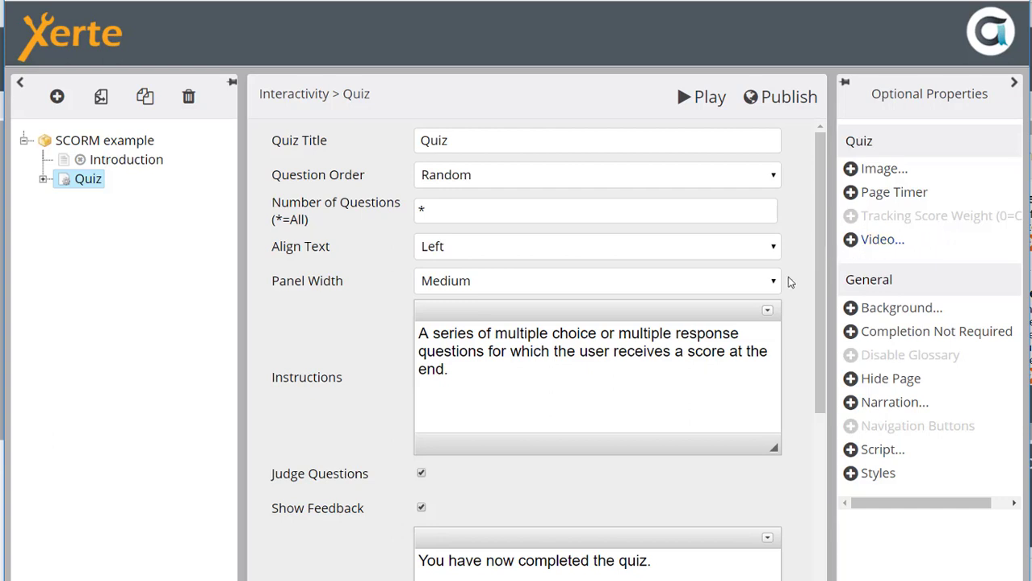
scroll(787, 284, down, 2)
scroll(788, 285, down, 4)
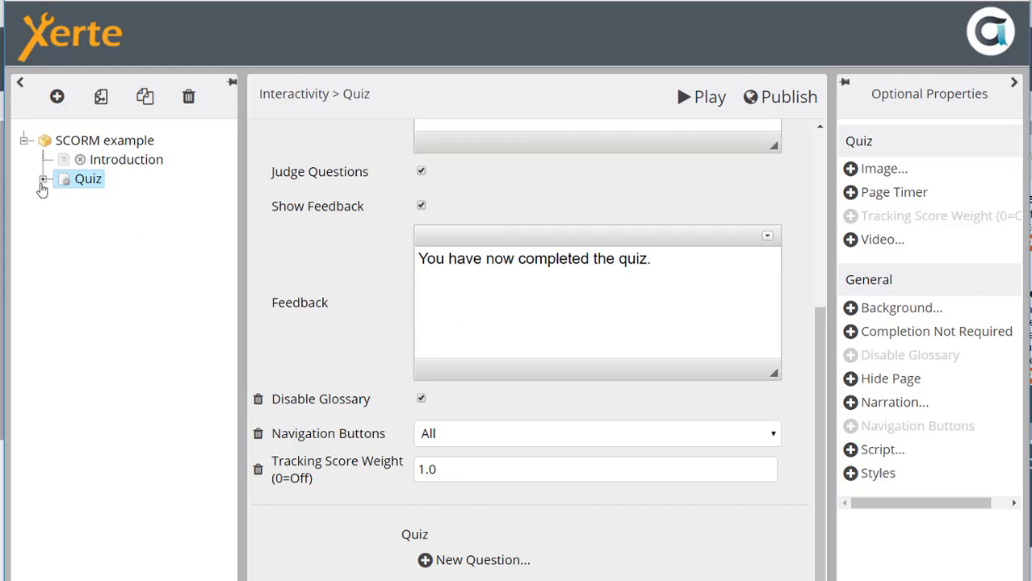
click(43, 180)
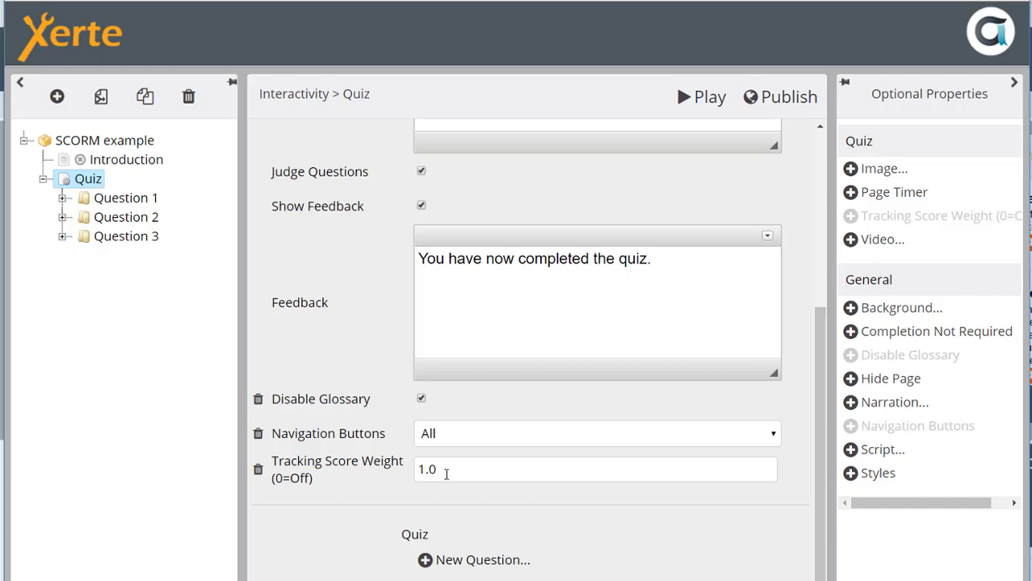
drag(446, 474, 407, 477)
text(3)
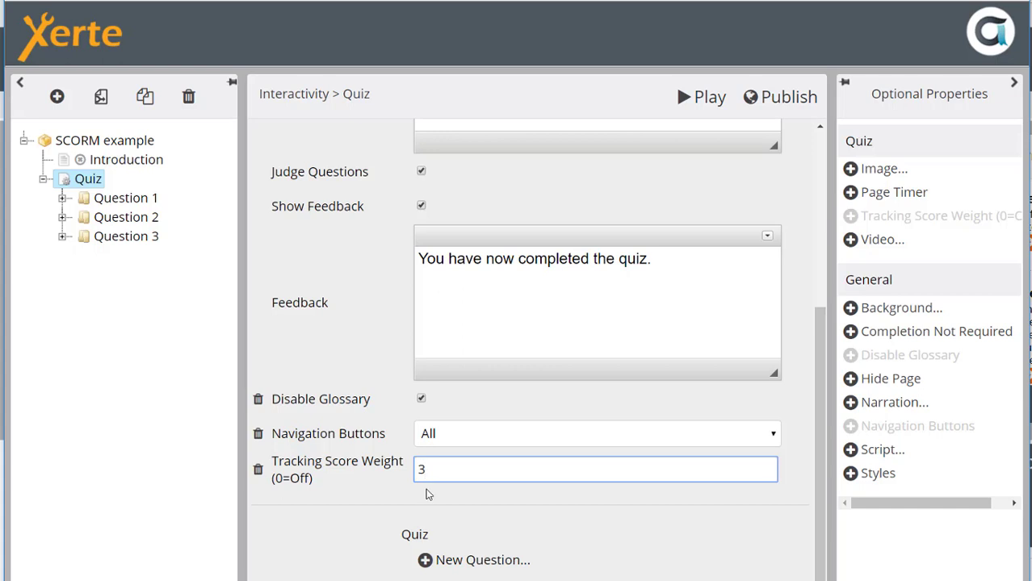
Step: Add a Results Page at the end of the project and title it "Results"
click(57, 97)
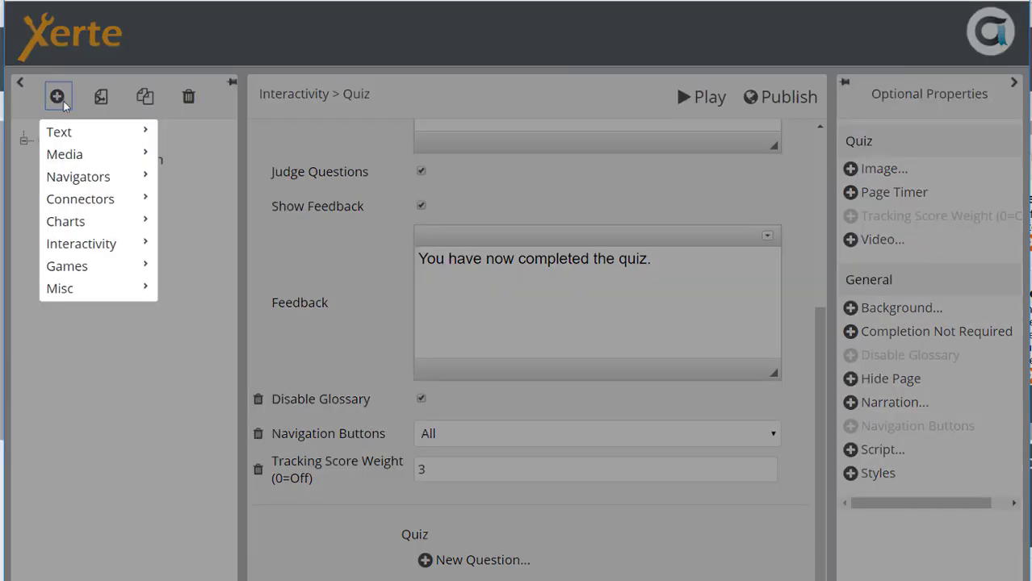
mouse_move(113, 291)
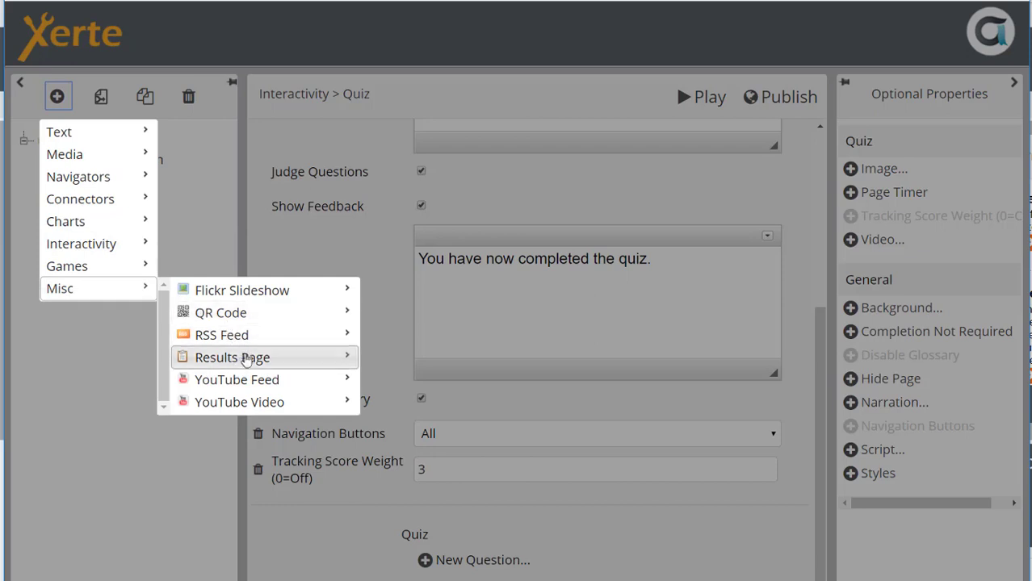
mouse_move(246, 359)
click(521, 98)
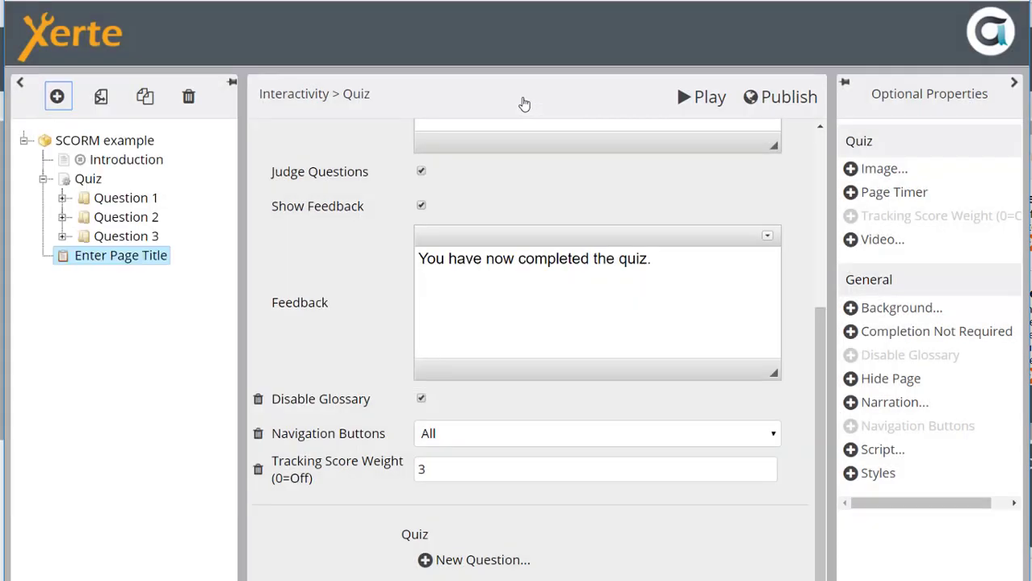
drag(521, 139, 419, 134)
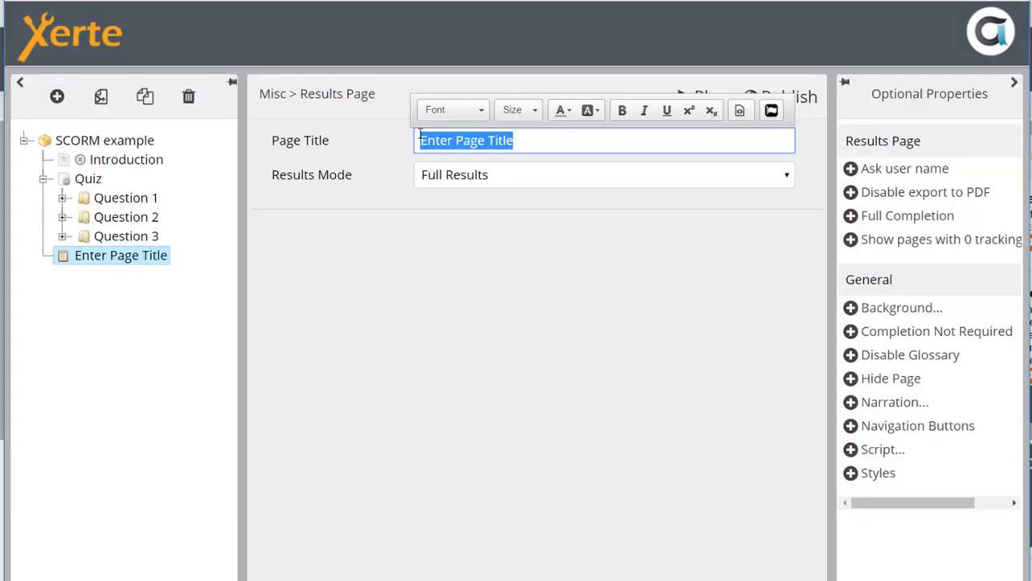
text(Results)
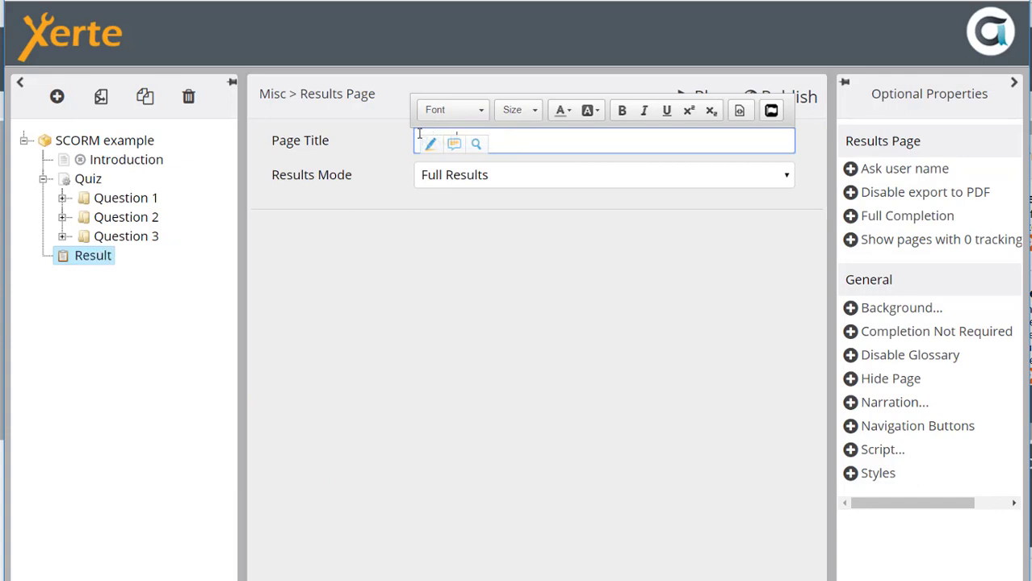
Step: Set the Results page to Normal Results mode and mark it as Completion Not Required
click(638, 179)
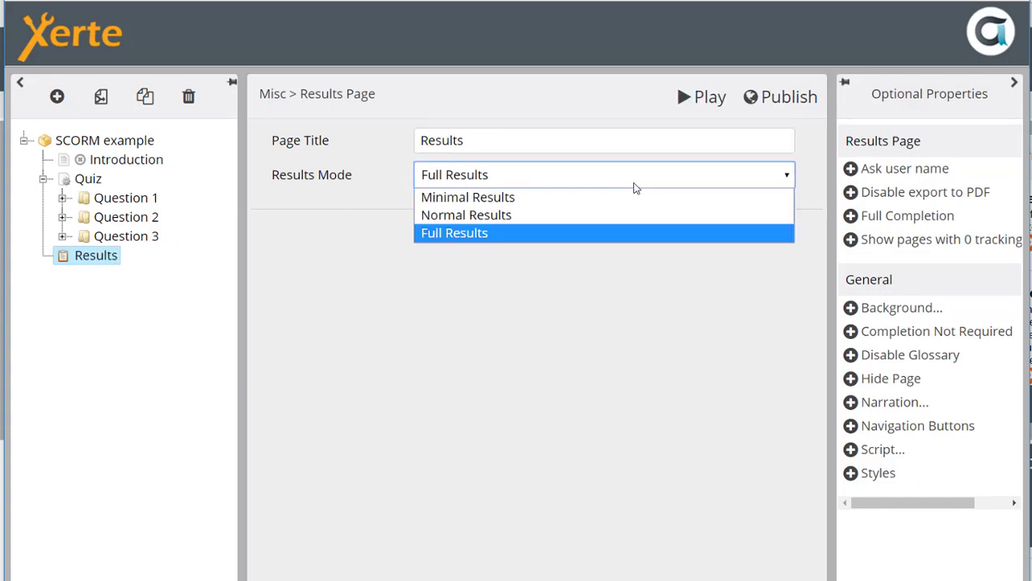
click(615, 214)
click(639, 210)
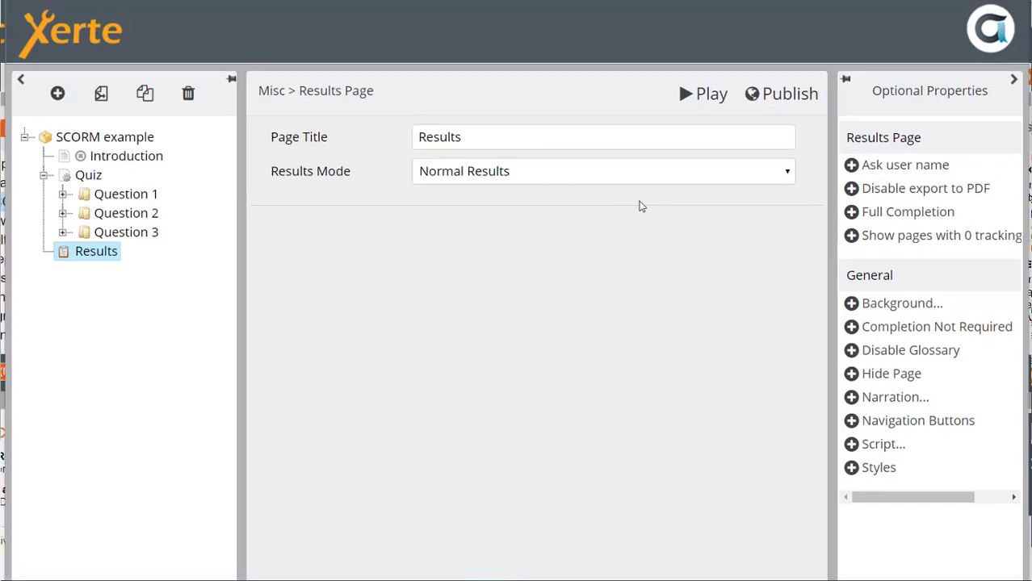
click(893, 330)
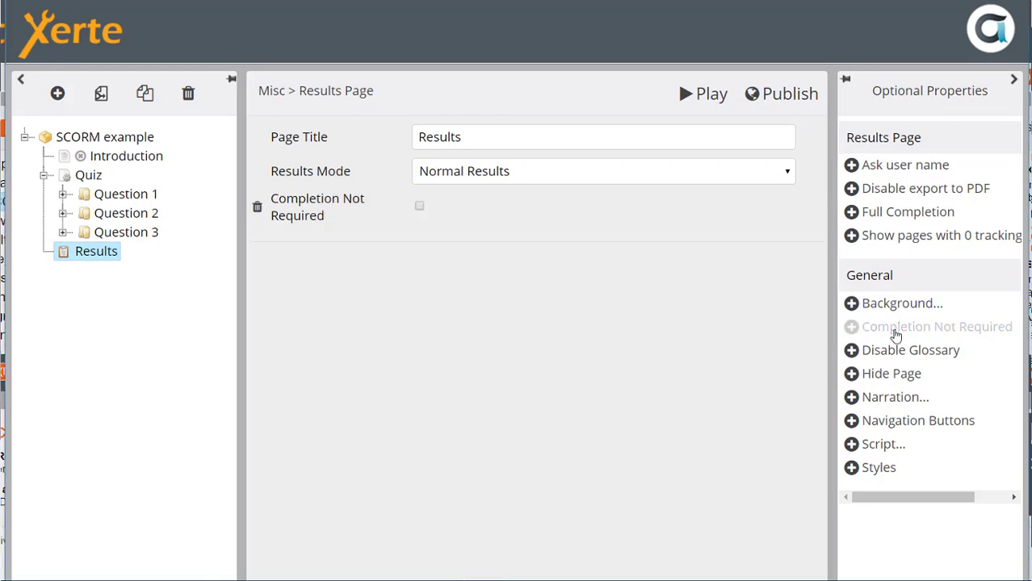
click(419, 207)
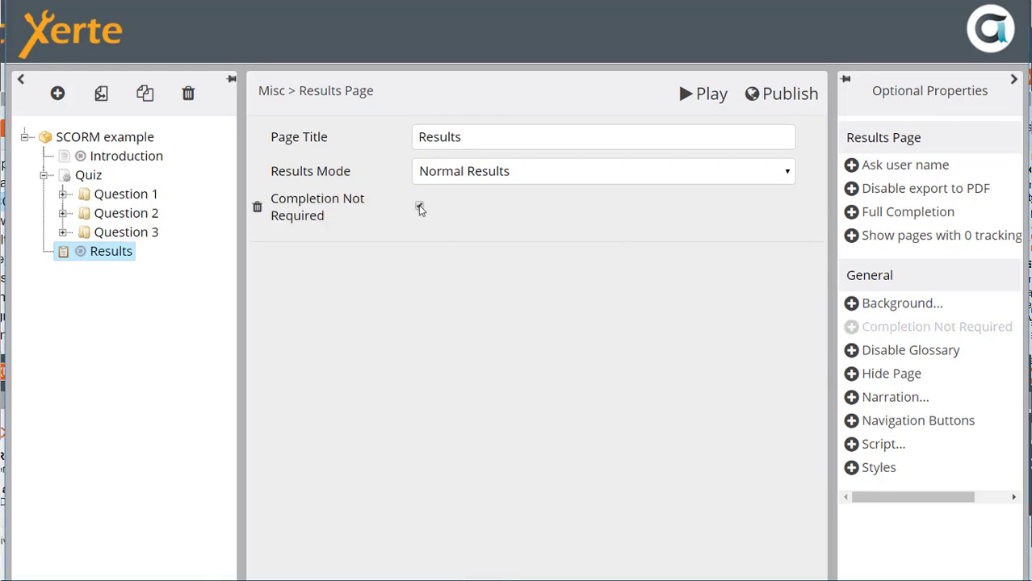
Step: Publish the project and export it as a SCORM 1.2 package from its project properties
click(781, 95)
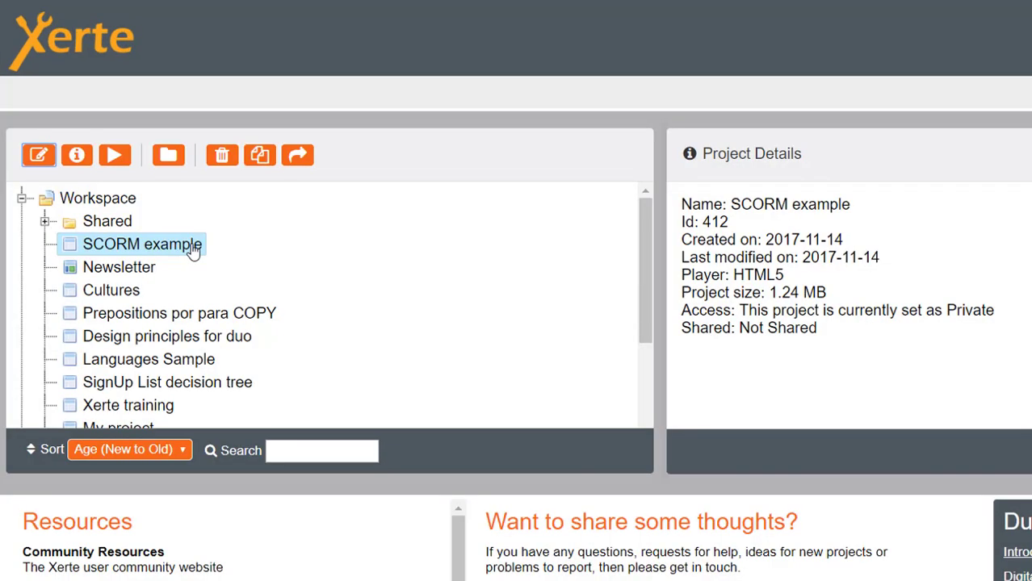
click(80, 158)
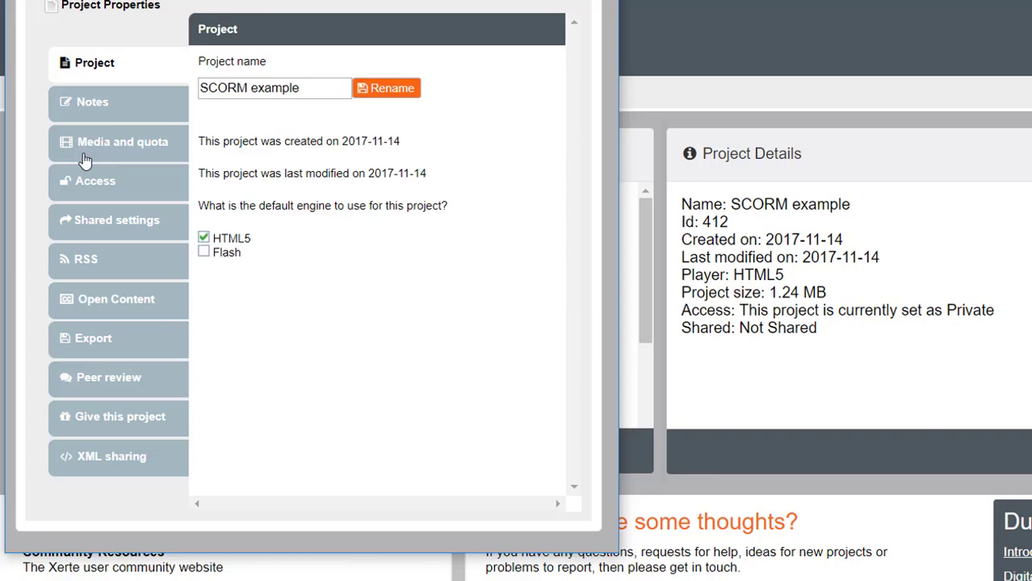
click(115, 340)
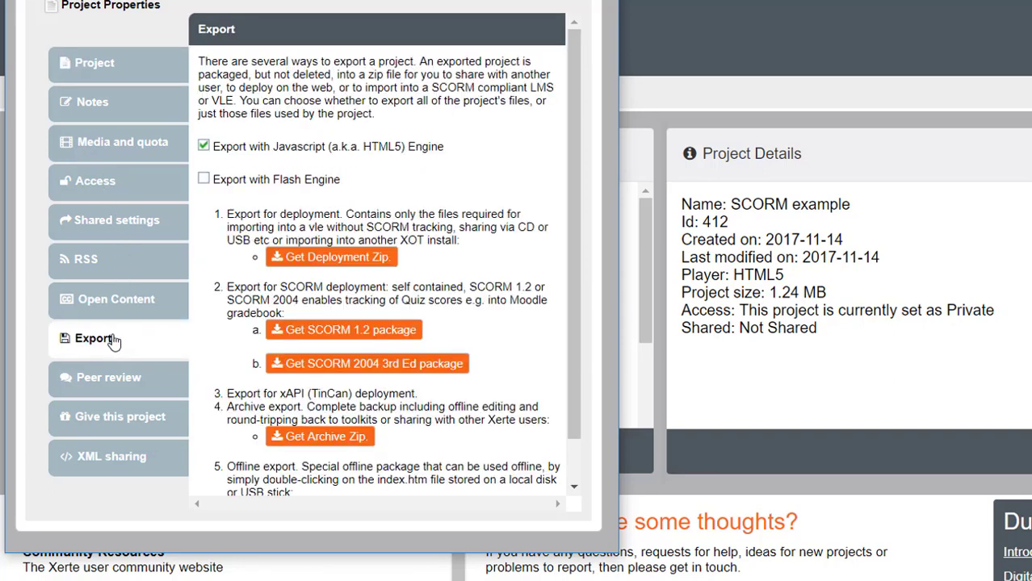
click(395, 332)
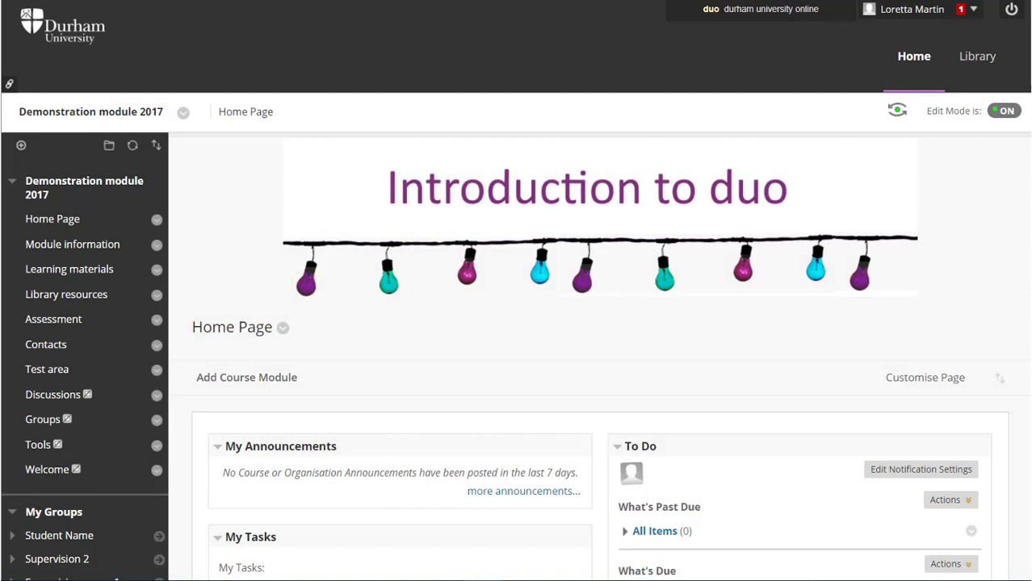
Step: In duo, add a Content Package (SCORM) to the module's Learning materials, attaching and submitting SCORM_example_scorm_1_2.zip from Downloads
click(75, 273)
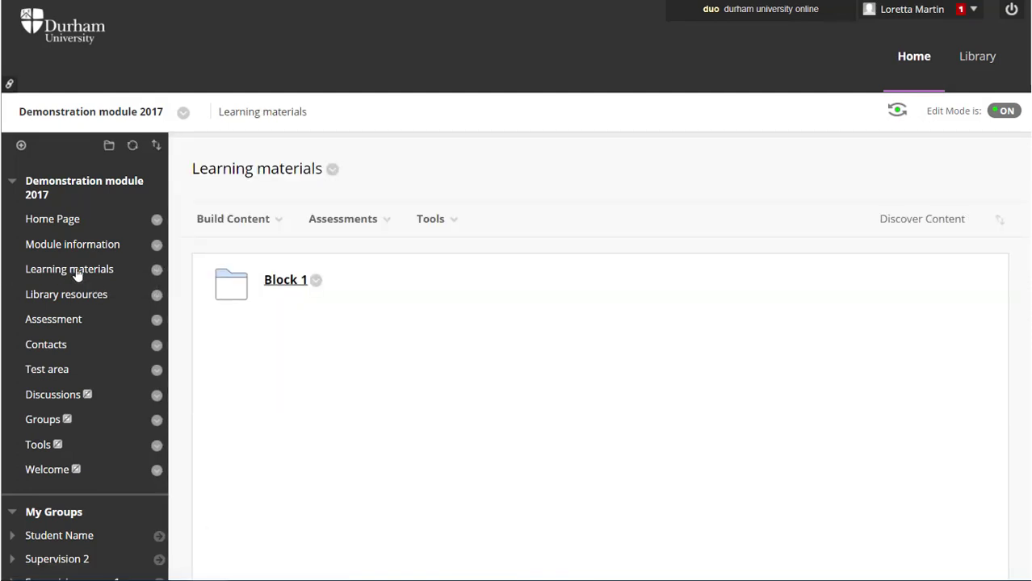
click(232, 219)
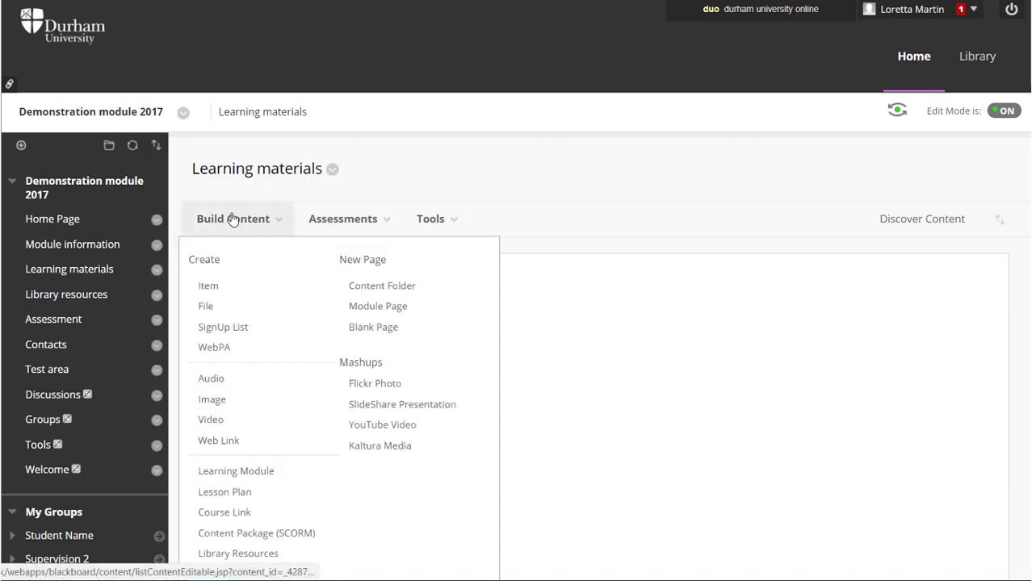
click(270, 535)
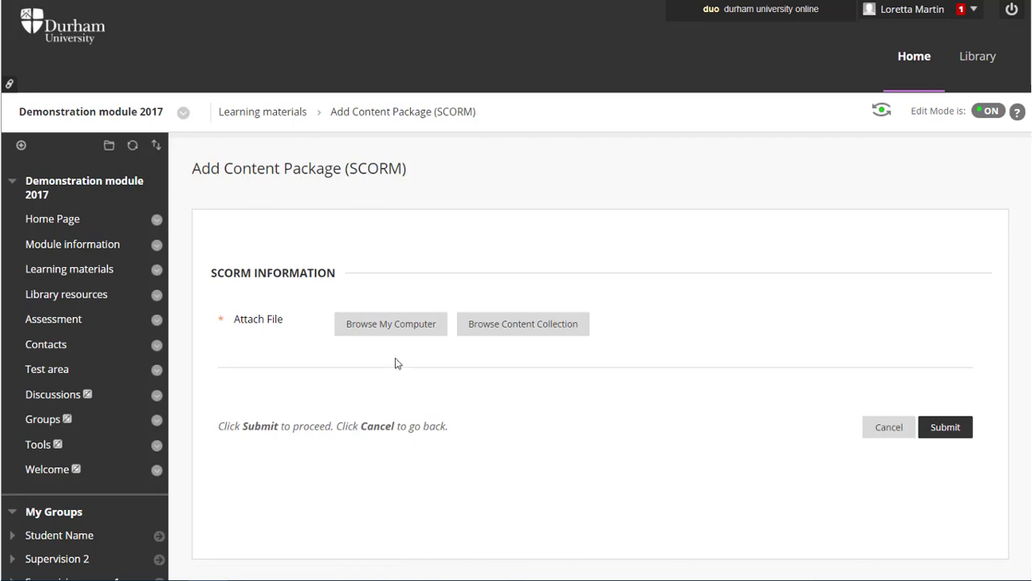
click(408, 331)
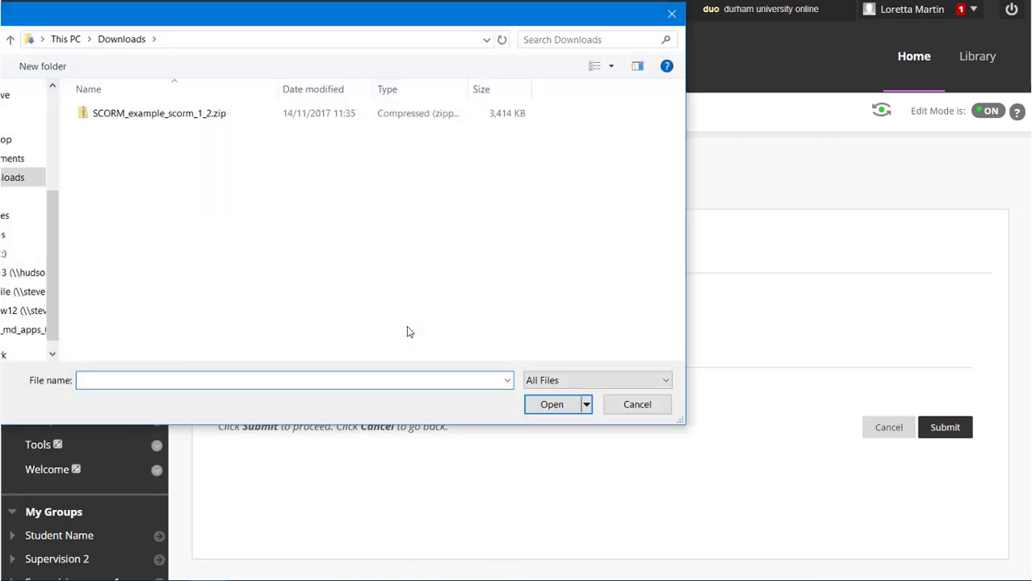
click(216, 120)
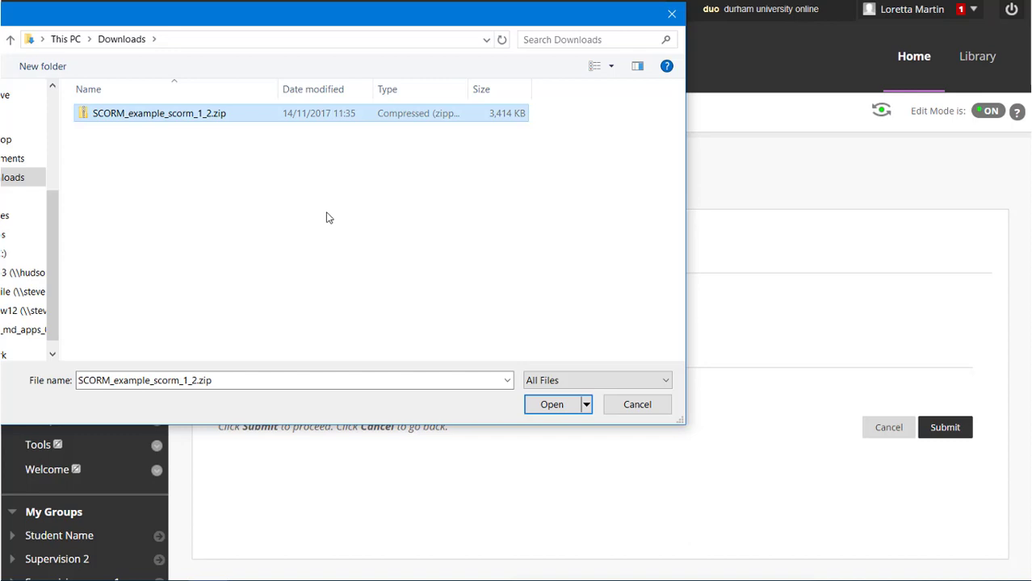
click(552, 405)
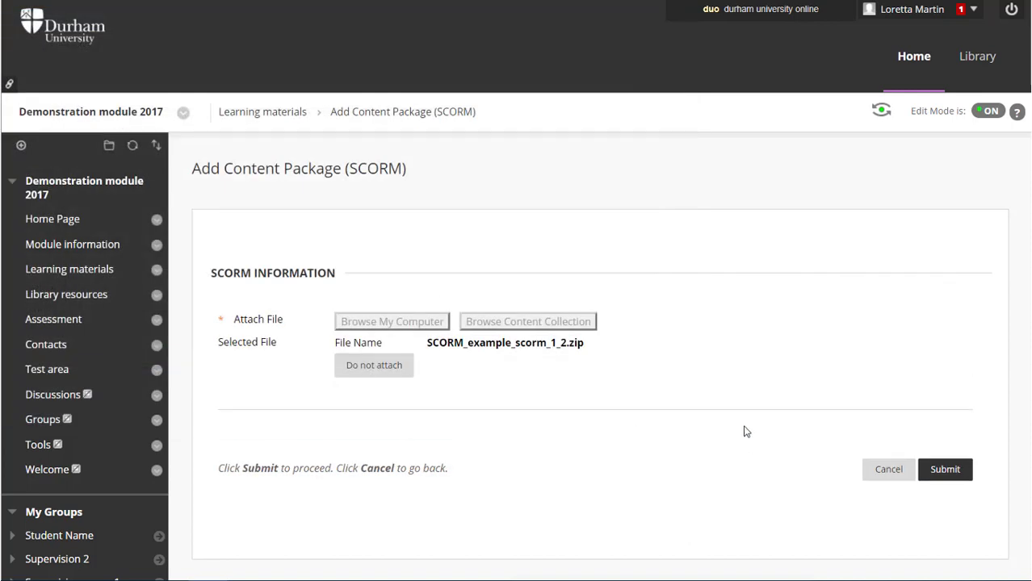
click(963, 481)
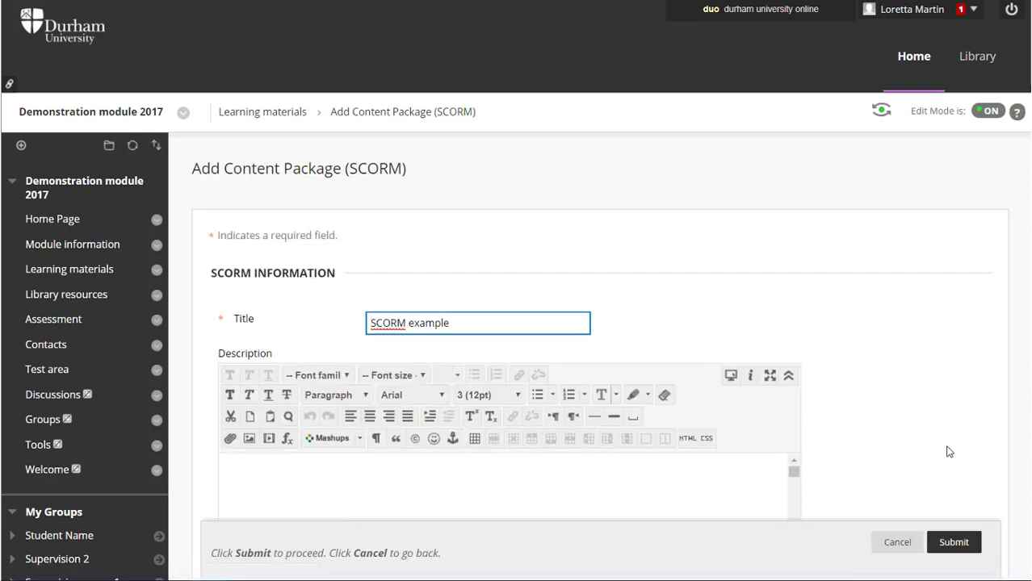
Step: Review the package's availability and grading options, and make the SCORM available
scroll(884, 363, down, 6)
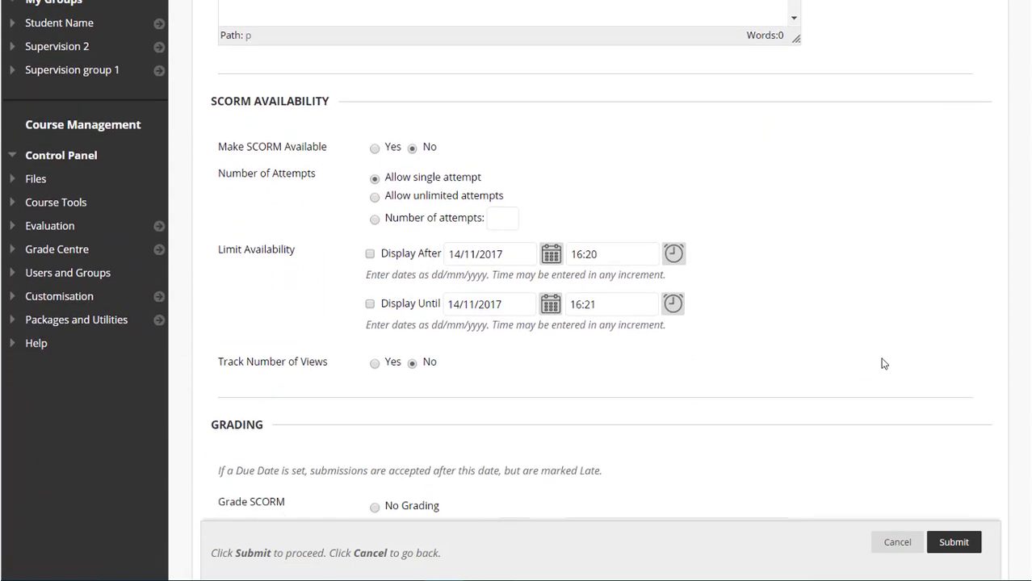
scroll(884, 363, down, 4)
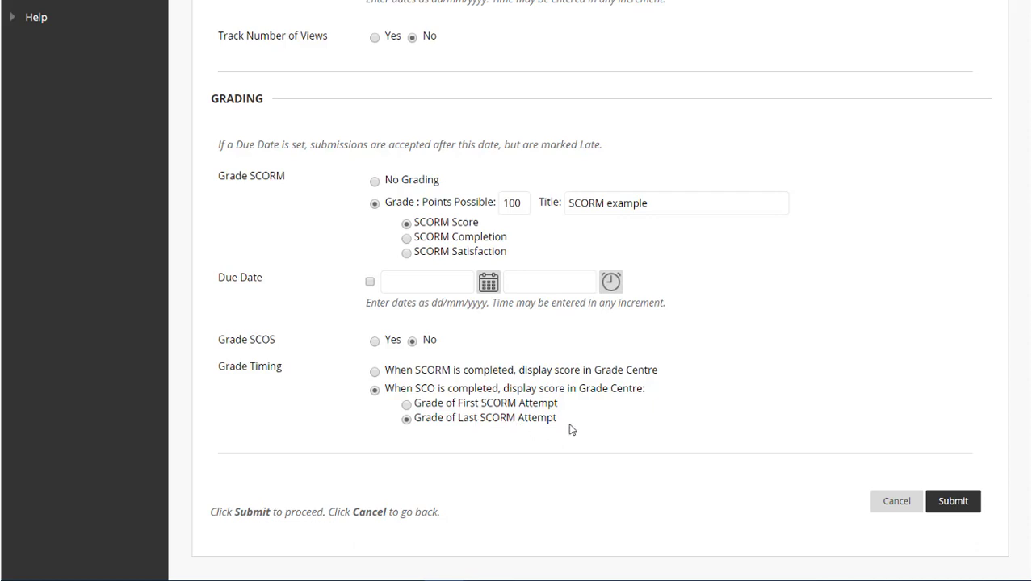
scroll(572, 429, up, 4)
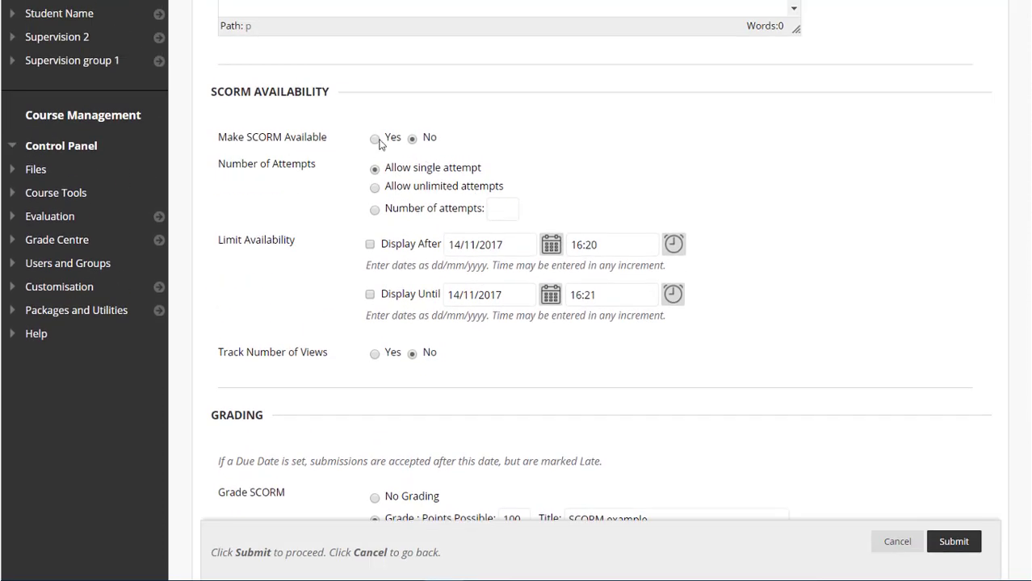
click(375, 139)
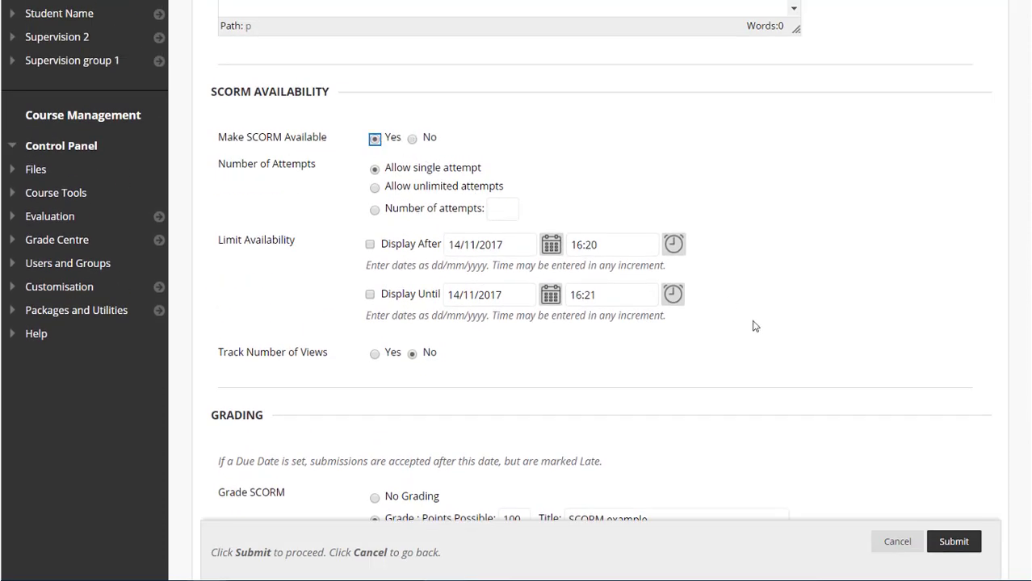
Step: Submit the SCORM availability and grading options, and launch SCORM example from Learning materials in Student Preview
click(963, 545)
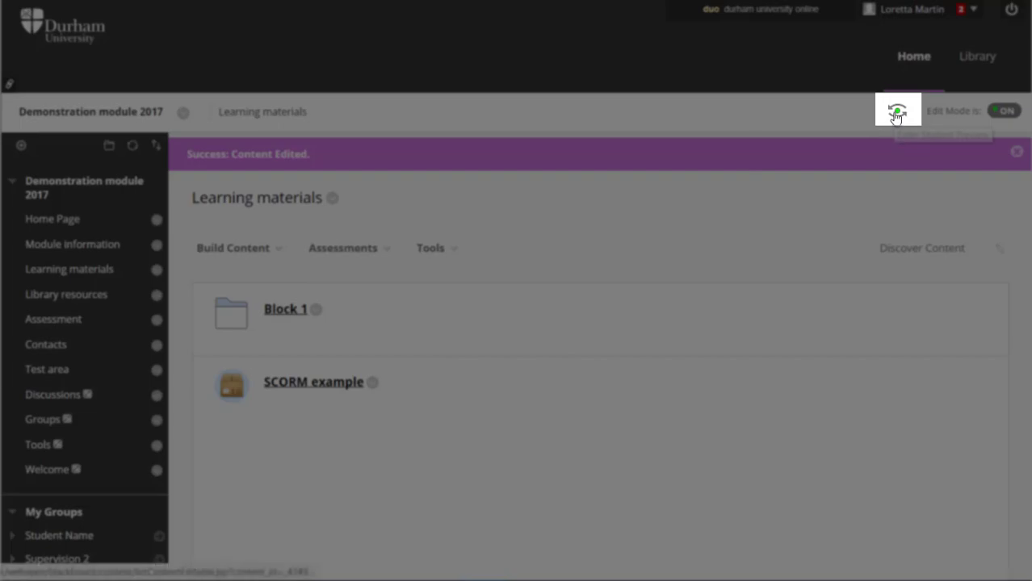
click(897, 114)
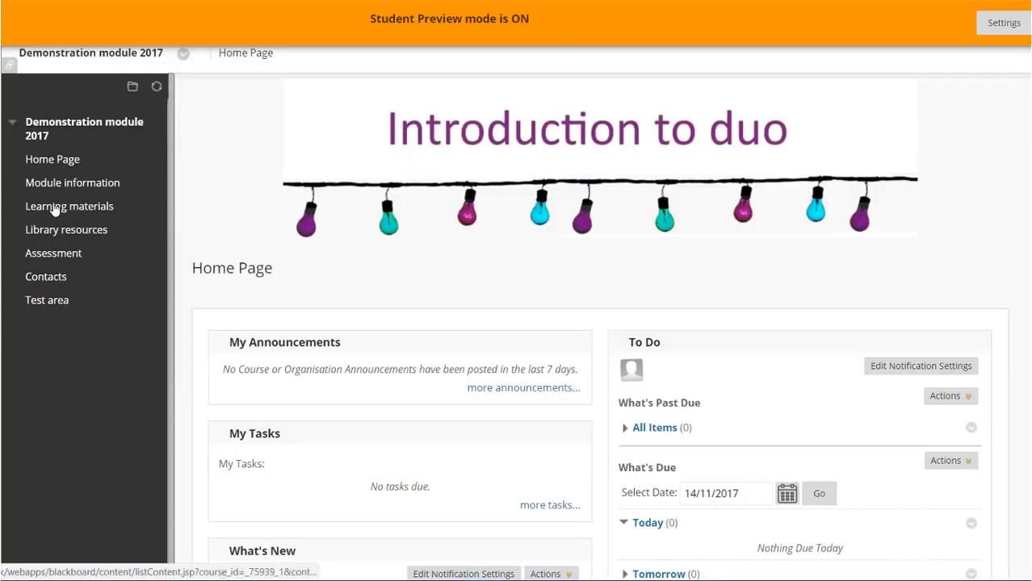
click(55, 209)
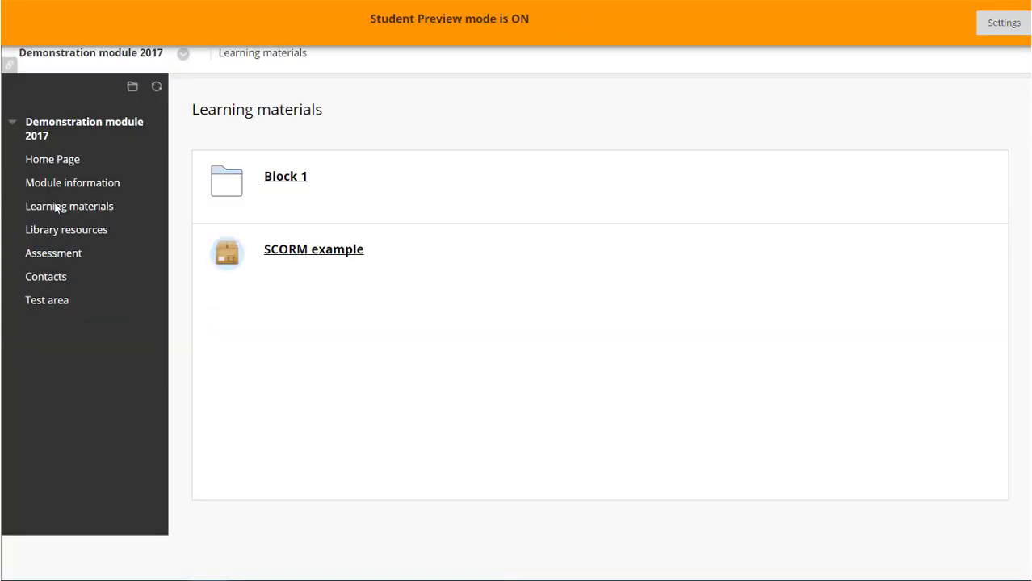
click(337, 256)
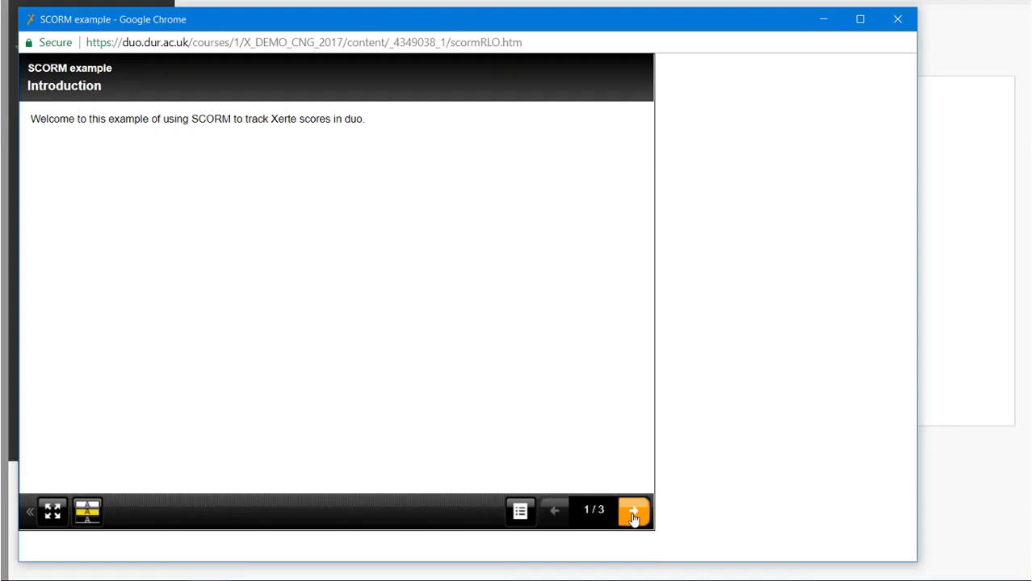
Step: Answer the quiz with Forest, Between the Tropics of Cancer and Capricorn, and Garden, submitting each answer, and proceed to the Results page
click(634, 511)
click(345, 234)
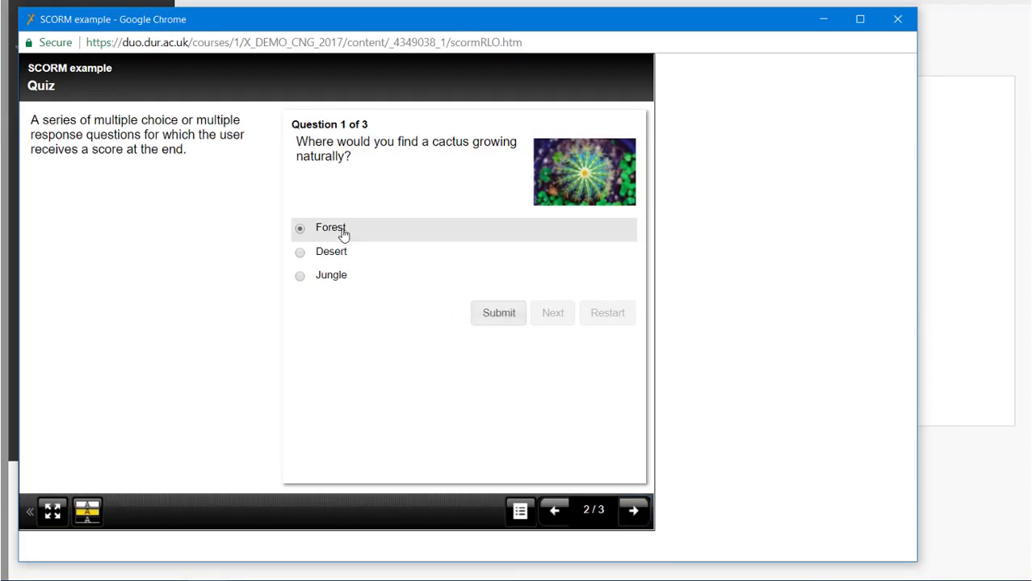
click(509, 319)
click(553, 323)
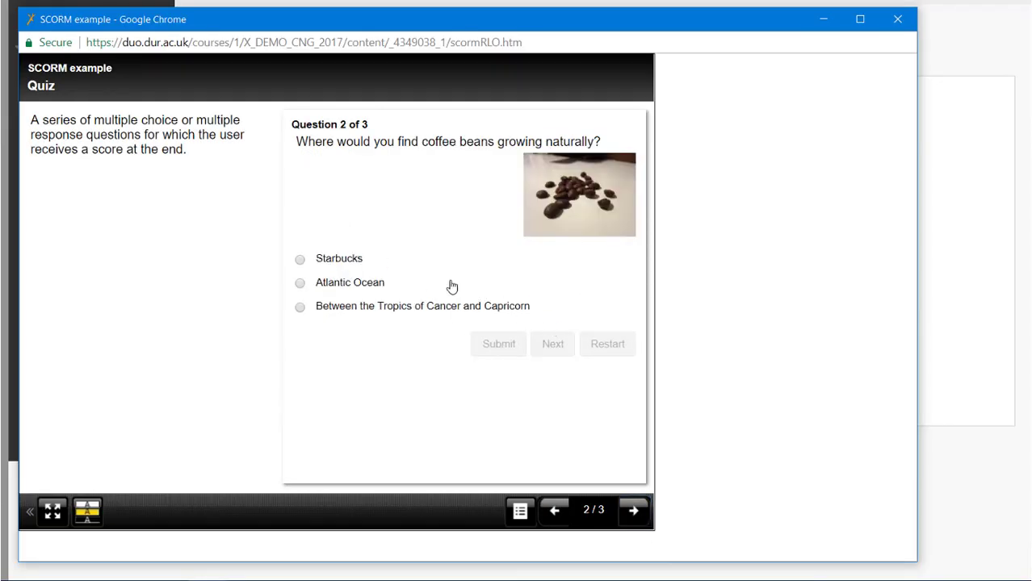
click(413, 311)
click(480, 347)
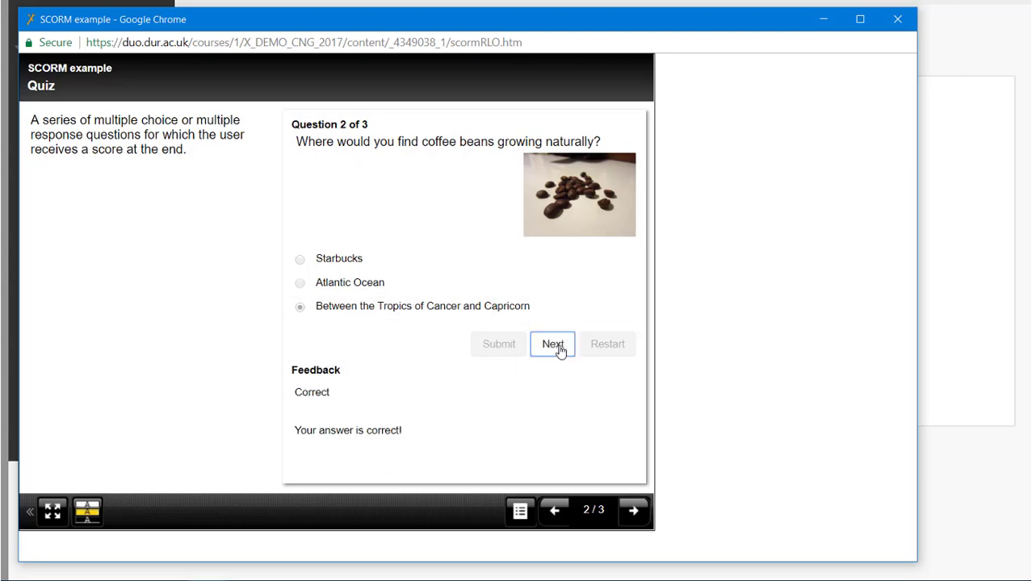
click(557, 348)
click(345, 302)
click(485, 384)
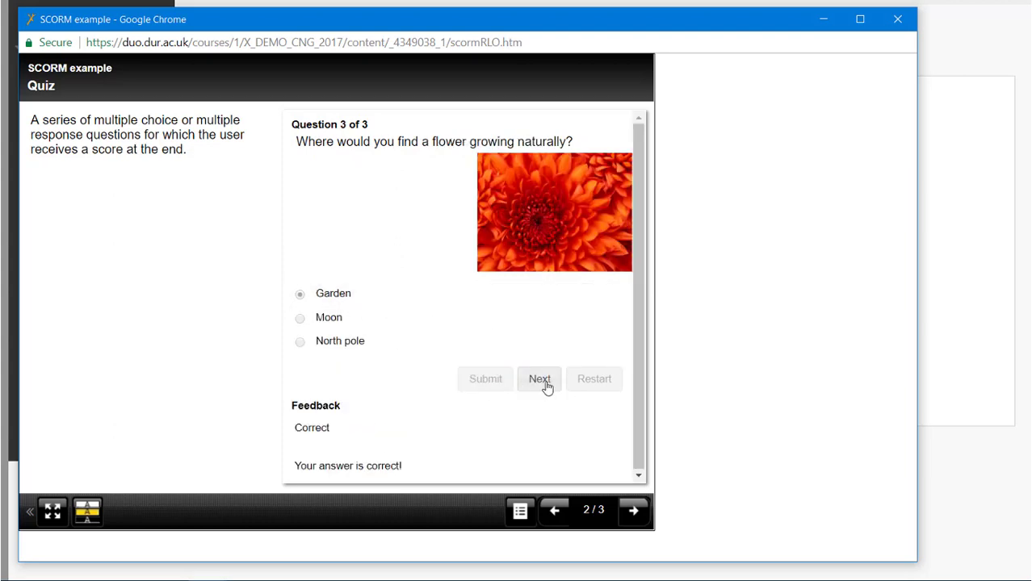
click(547, 385)
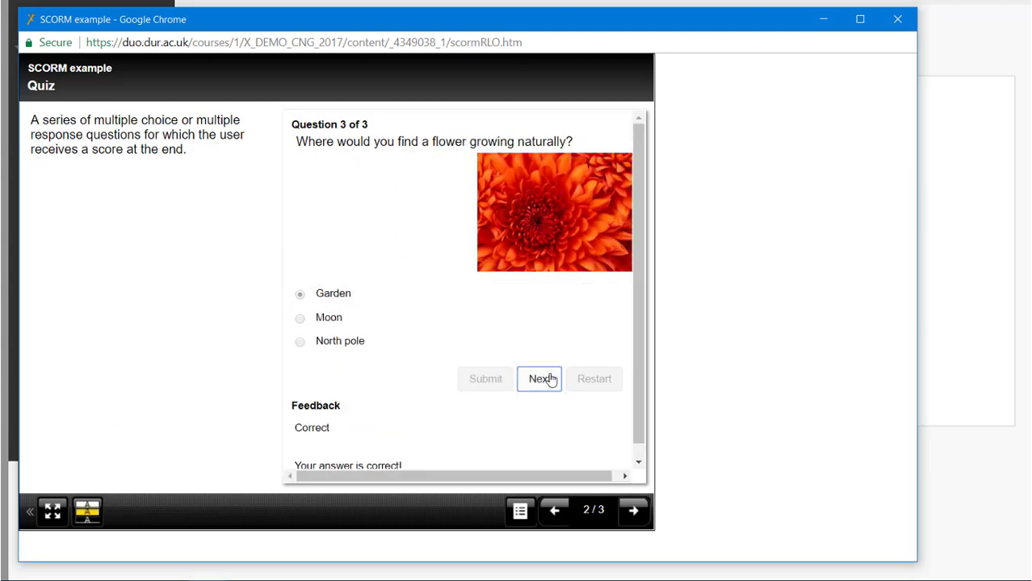
click(634, 511)
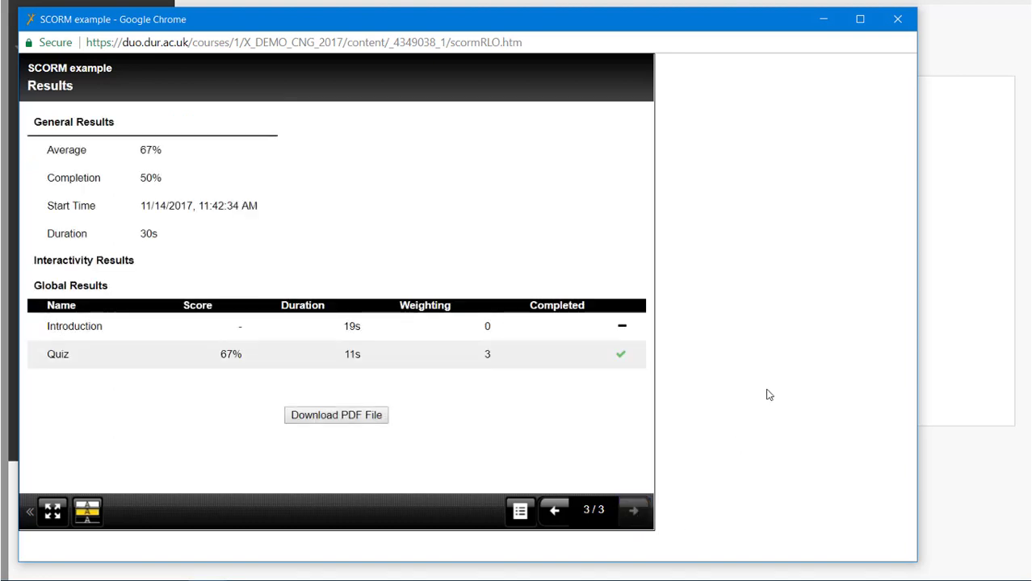
Step: Close the SCORM example window and exit Student Preview, keeping the preview user and all data
click(898, 20)
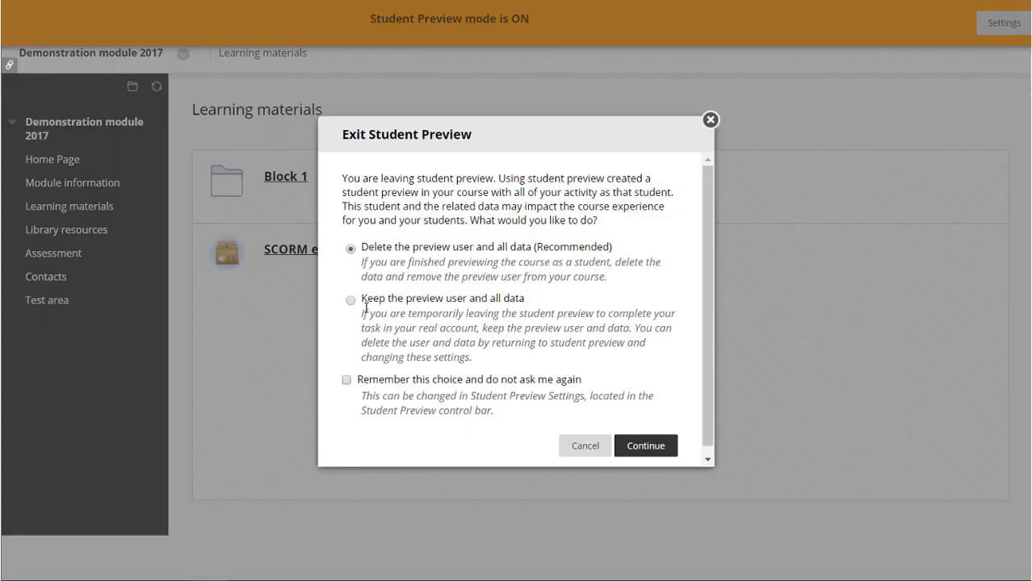
click(350, 300)
click(650, 447)
Step: Open the Full Grade Centre from the module's course management area
scroll(279, 353, down, 2)
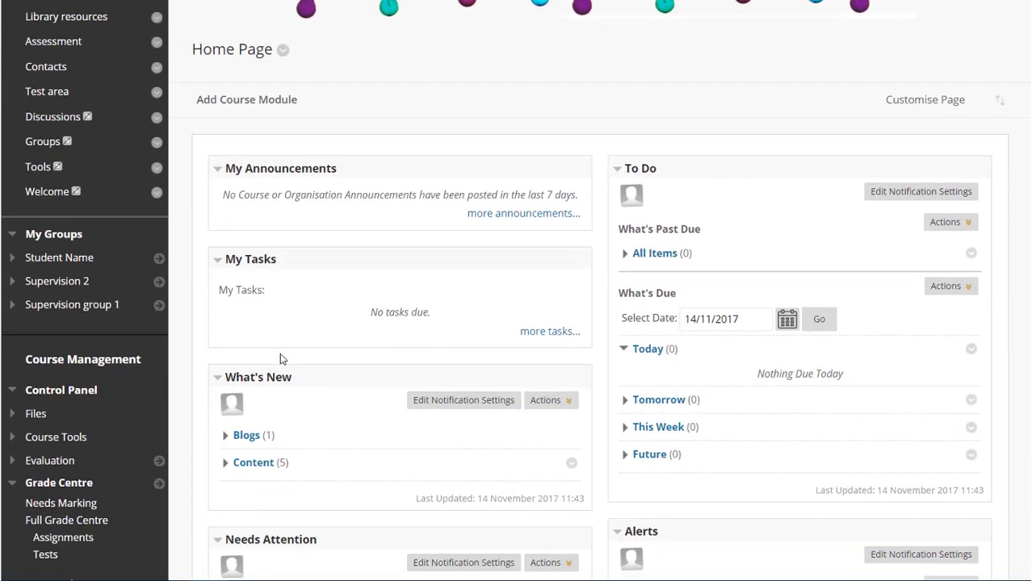
scroll(279, 352, down, 2)
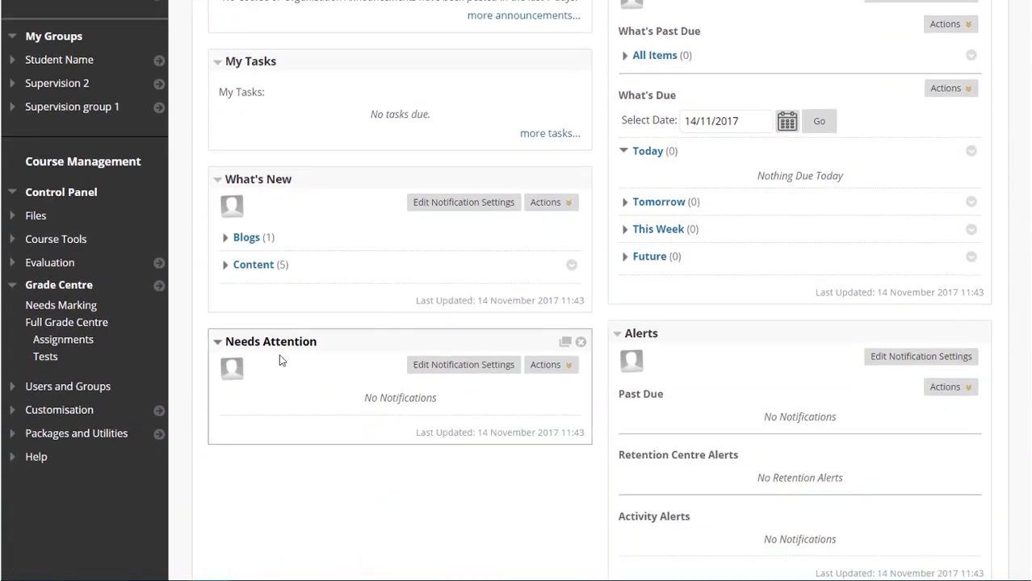
click(75, 322)
Step: Open the preview user's attempt in the SCORM example column and examine its learning object interactions
drag(291, 567, 929, 575)
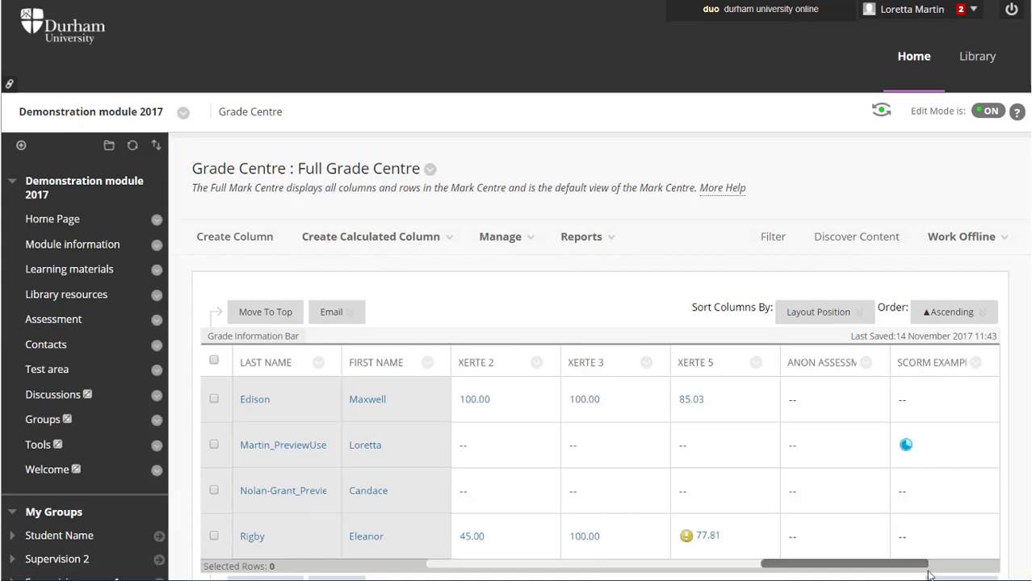
mouse_move(945, 450)
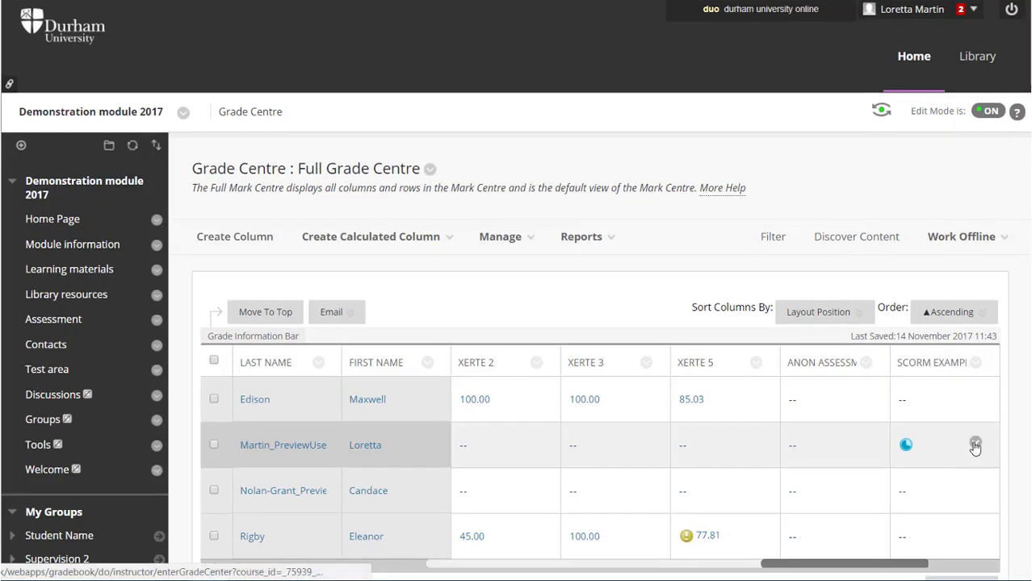
click(976, 444)
click(903, 548)
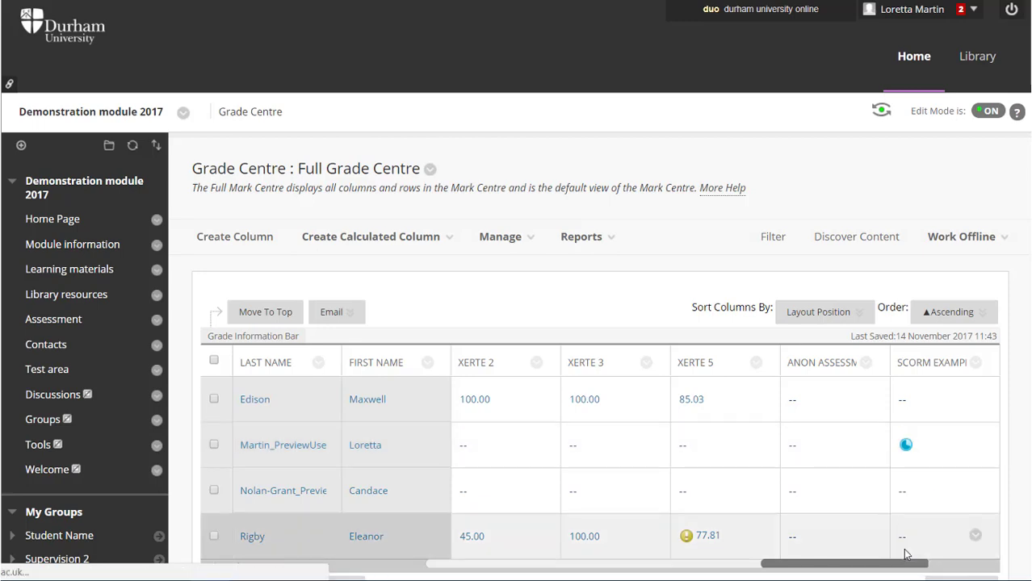
scroll(948, 385, down, 2)
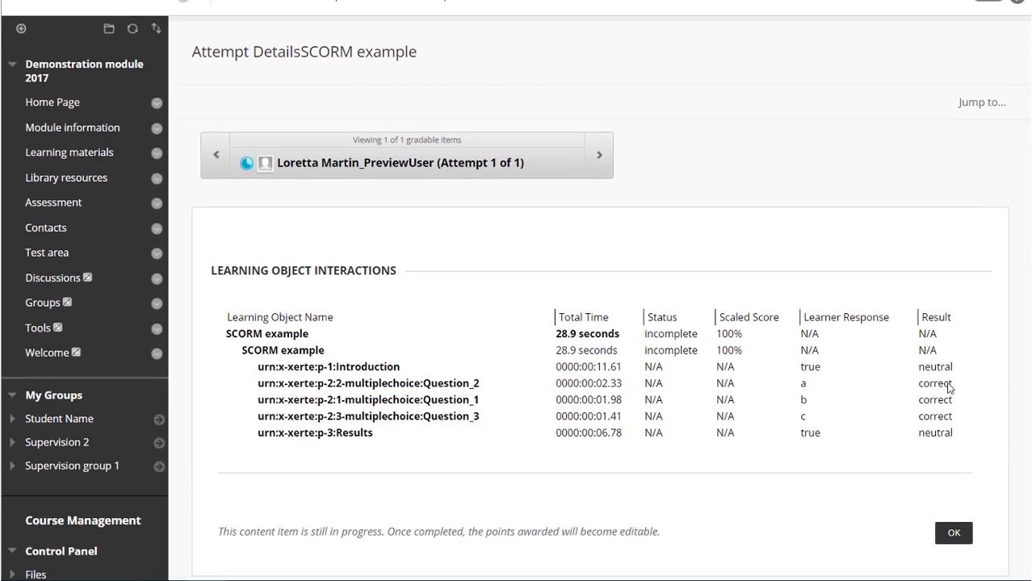